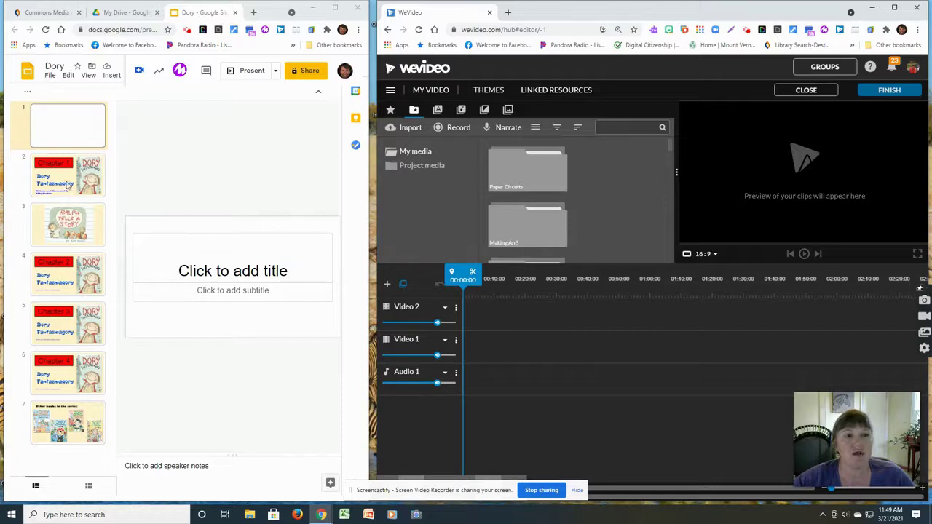
- Select the Chapter 1 slide and download it as a JPEG image, Dory.jpg
left_click(67, 185)
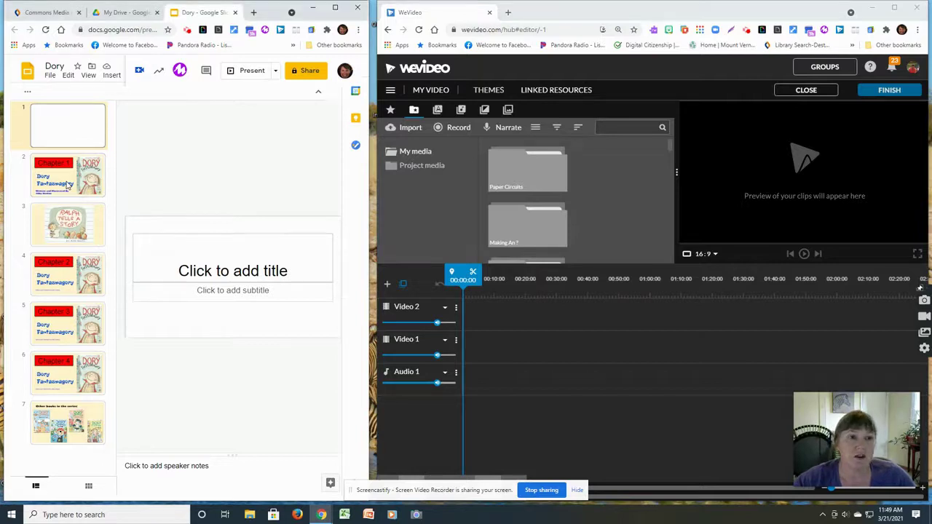
left_click(67, 185)
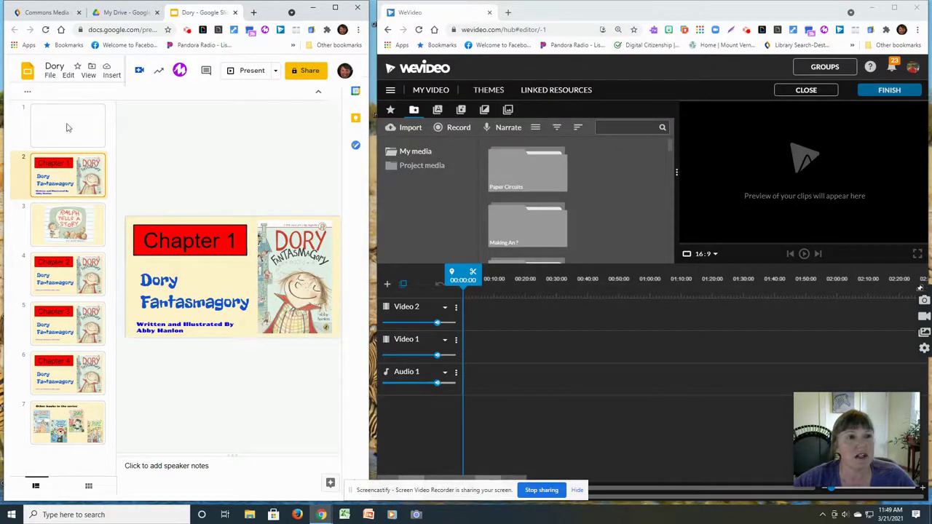
left_click(49, 76)
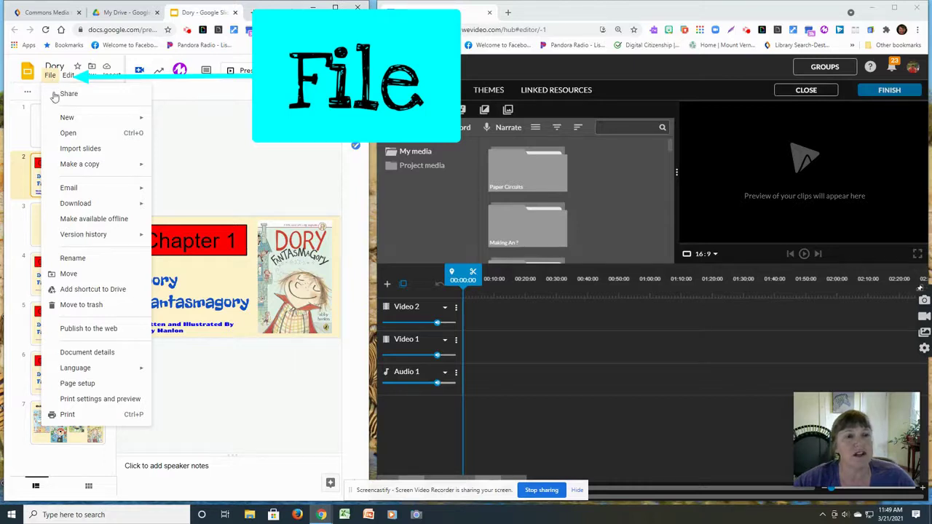
mouse_move(68, 208)
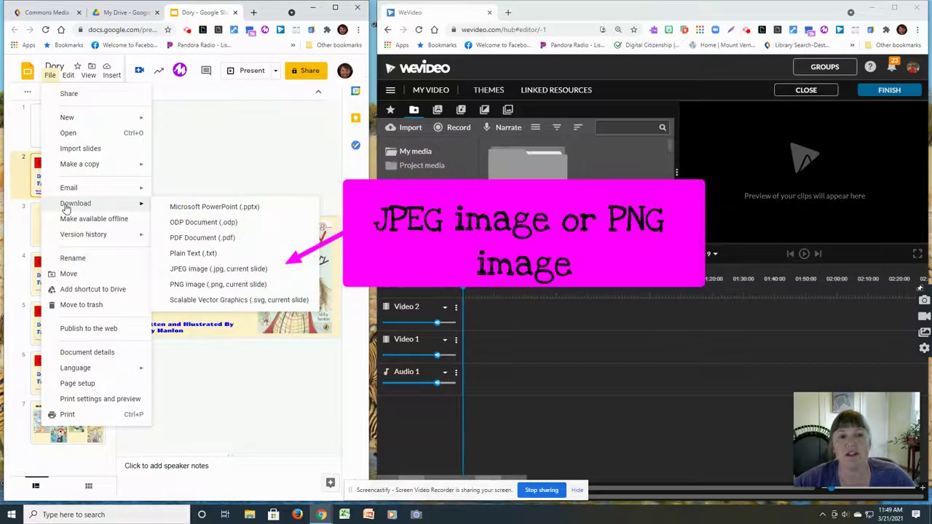
left_click(191, 271)
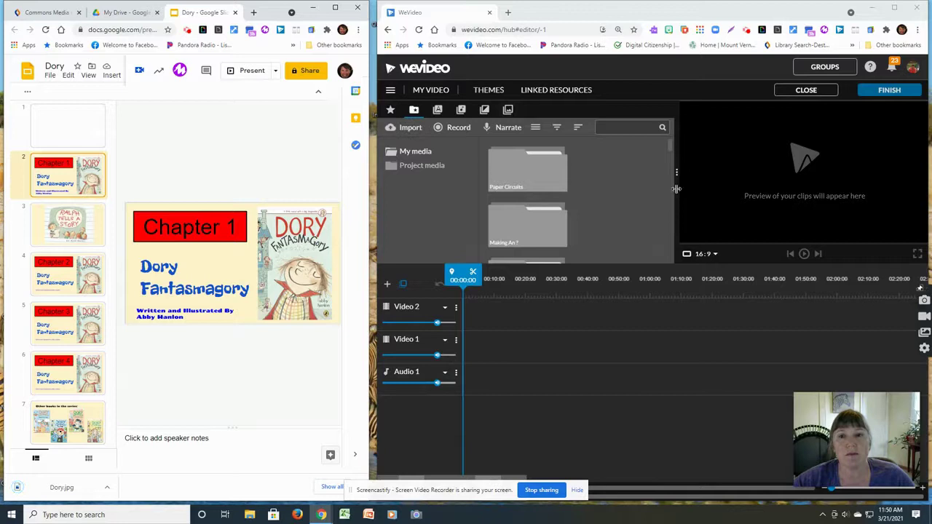
- Import the downloaded Dory.jpg into the WeVideo media library
left_click(759, 190)
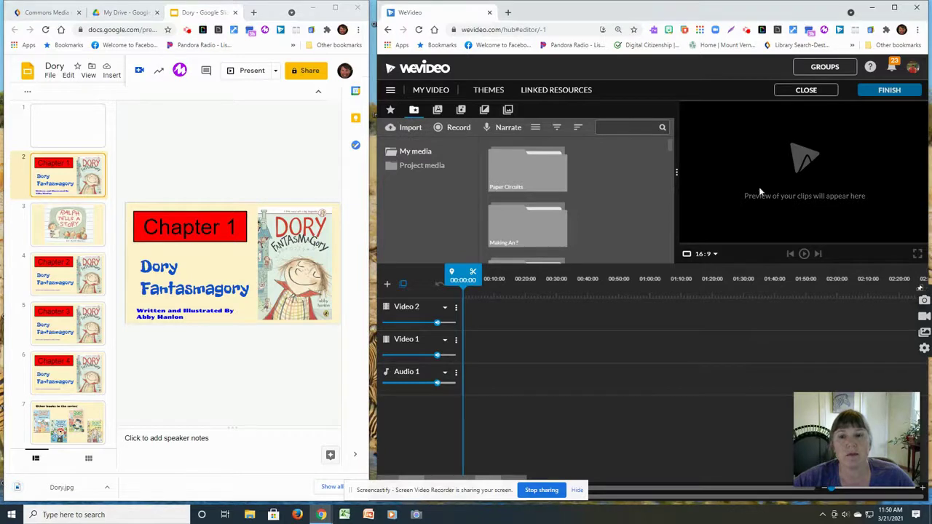
left_click(691, 207)
left_click(821, 212)
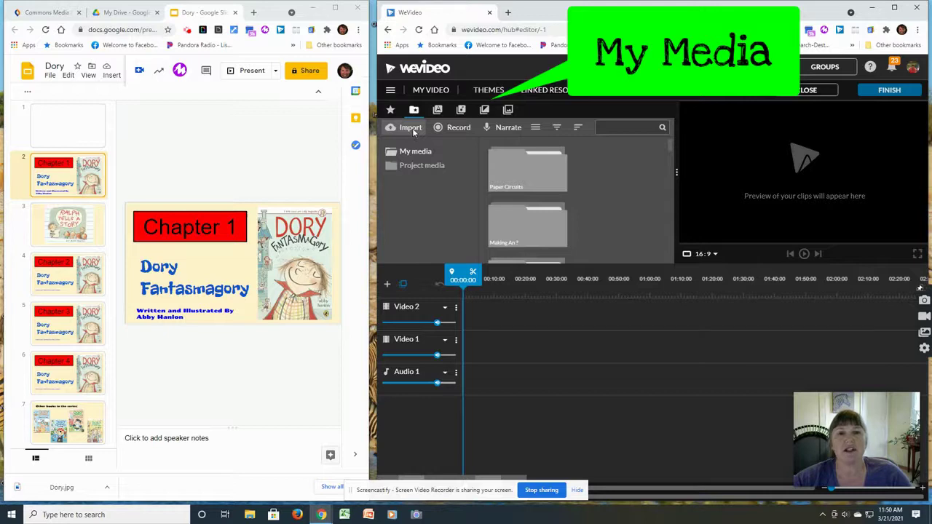
left_click(410, 128)
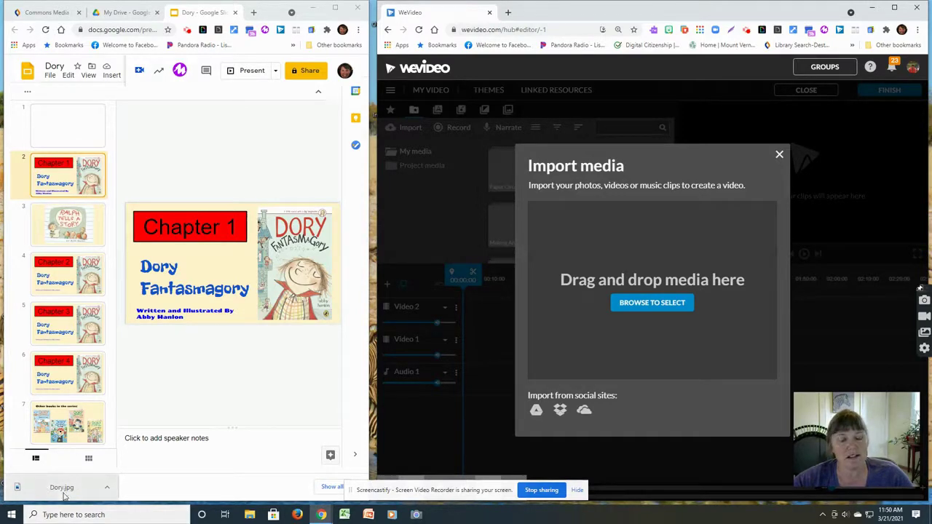
left_click_drag(64, 496, 659, 299)
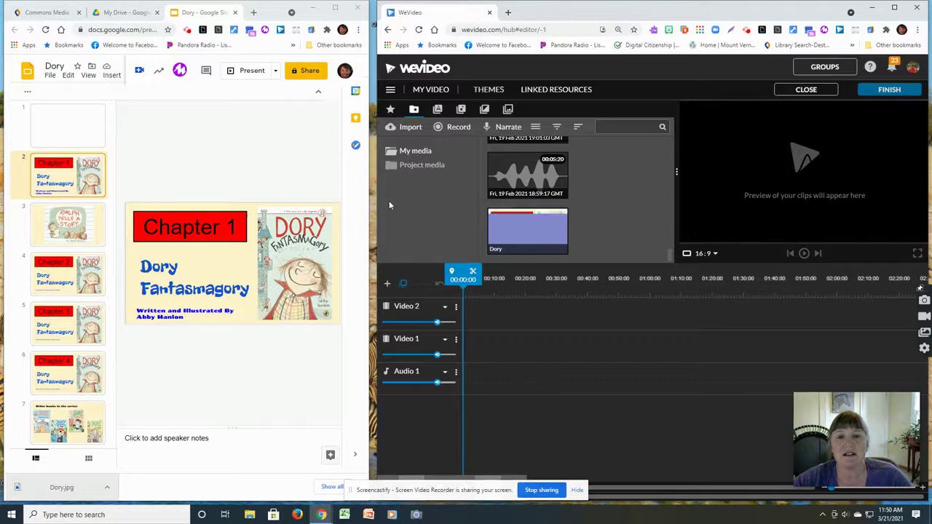
- Place the Dory slide image at the start of Video 1 and preview it
left_click_drag(531, 238, 473, 345)
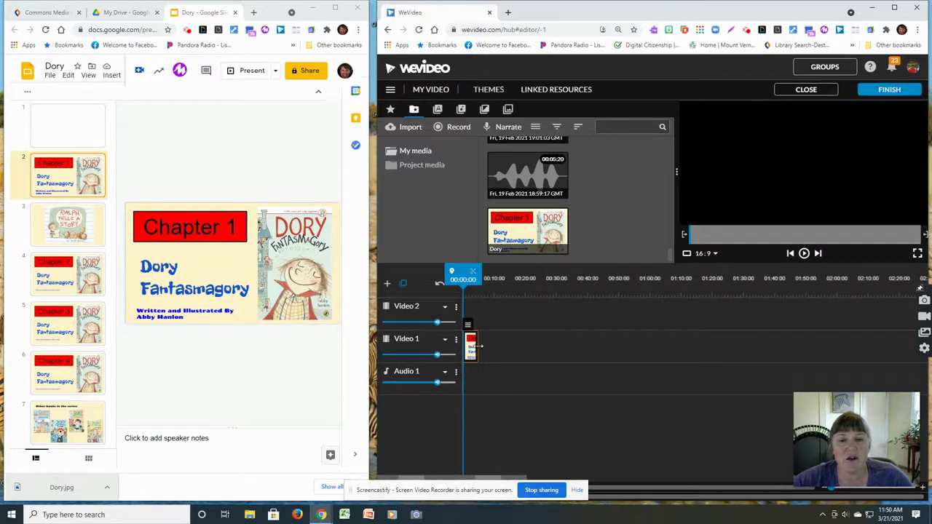
left_click(486, 347)
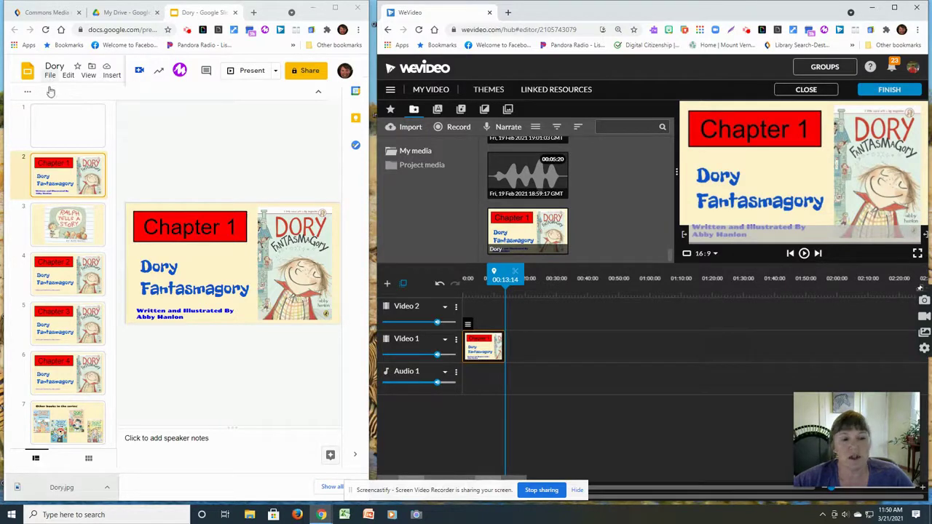
left_click(67, 430)
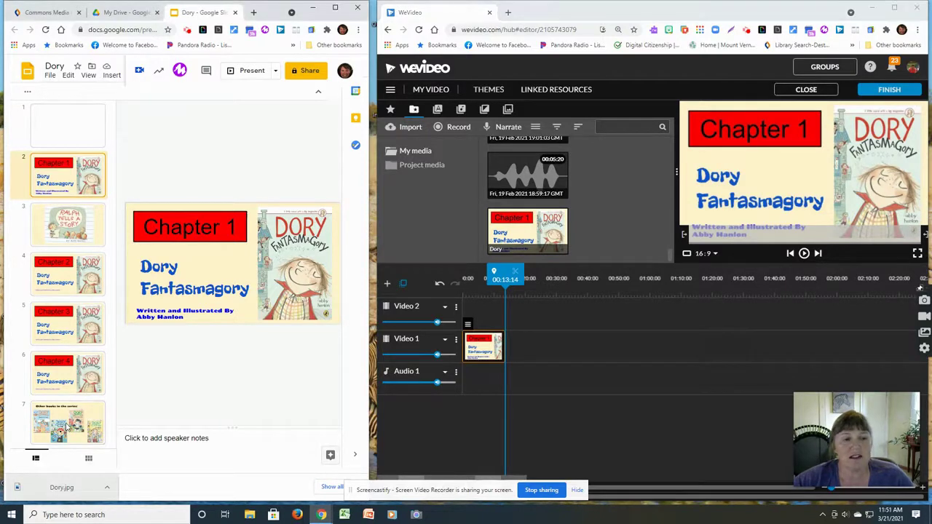
- Select slide 7, 'Other books in the series', and download it as a JPEG, Dory (1).jpg
left_click(68, 429)
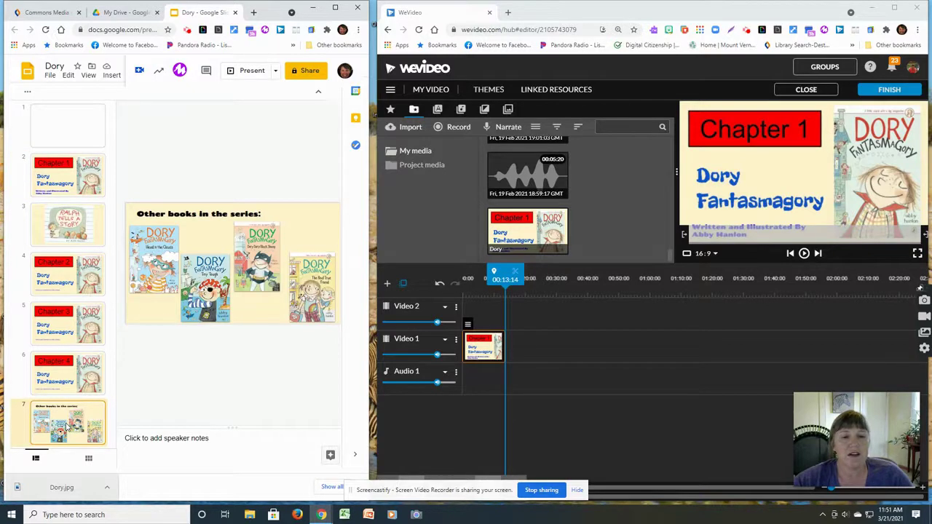
left_click(51, 78)
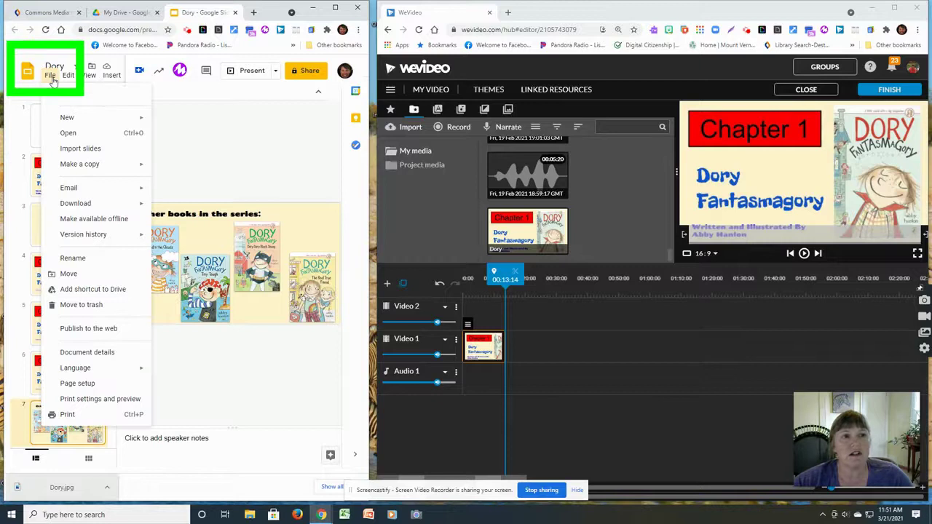
mouse_move(73, 204)
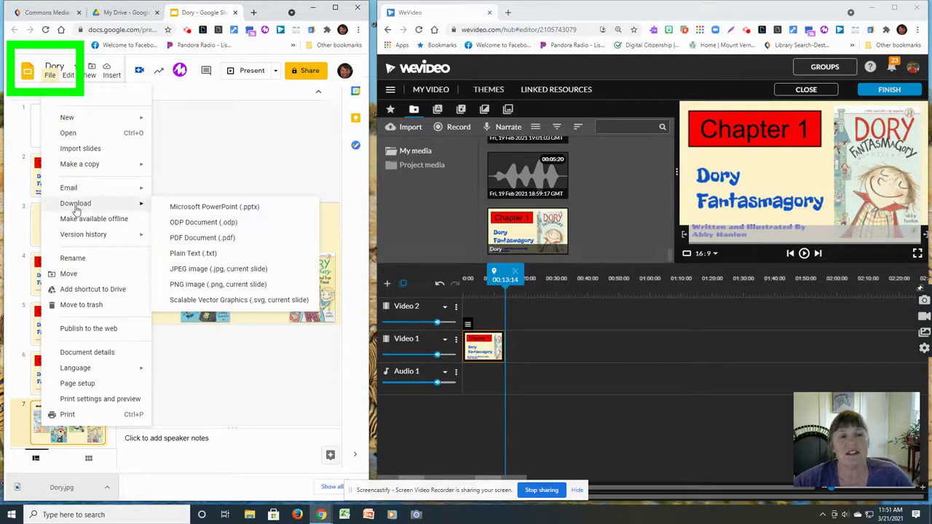
left_click(187, 269)
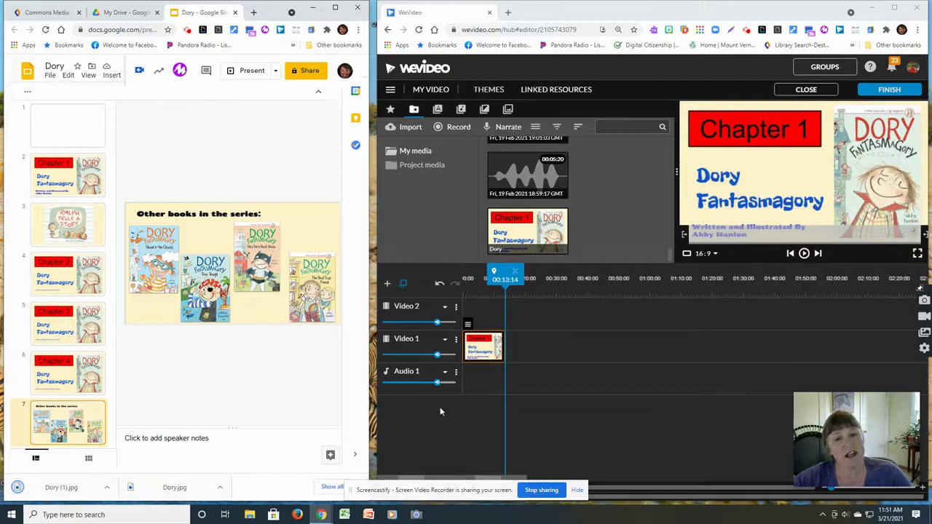
- Import Dory (1).jpg and drop it onto Video 1 after the Chapter 1 clip
left_click(411, 128)
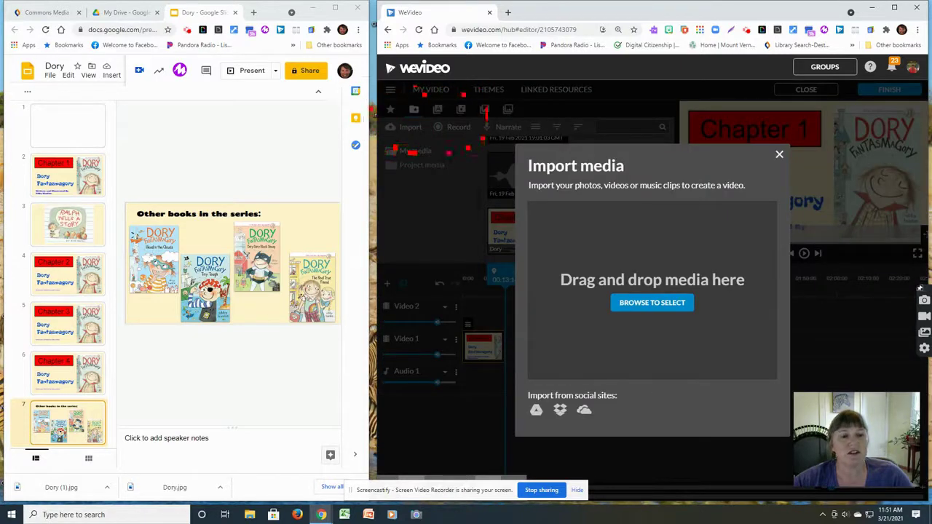
left_click_drag(42, 493, 653, 307)
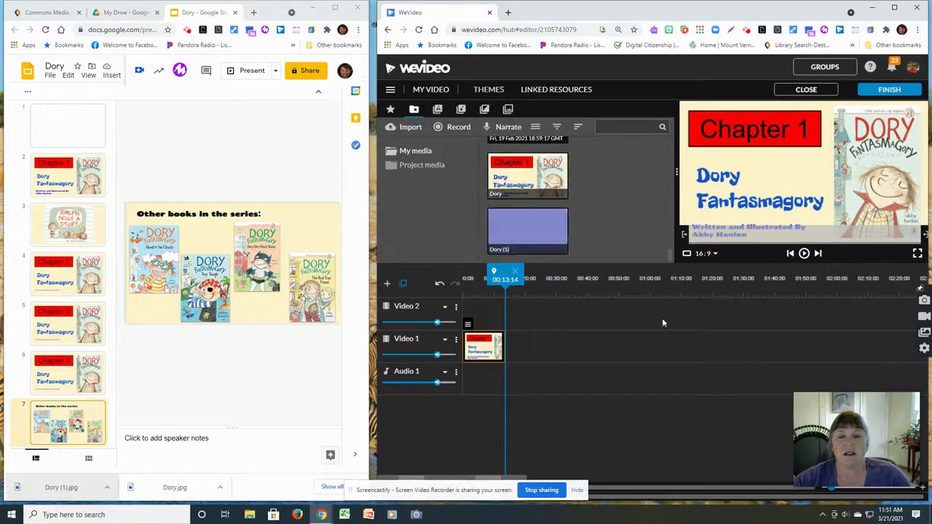
left_click(568, 305)
left_click(551, 354)
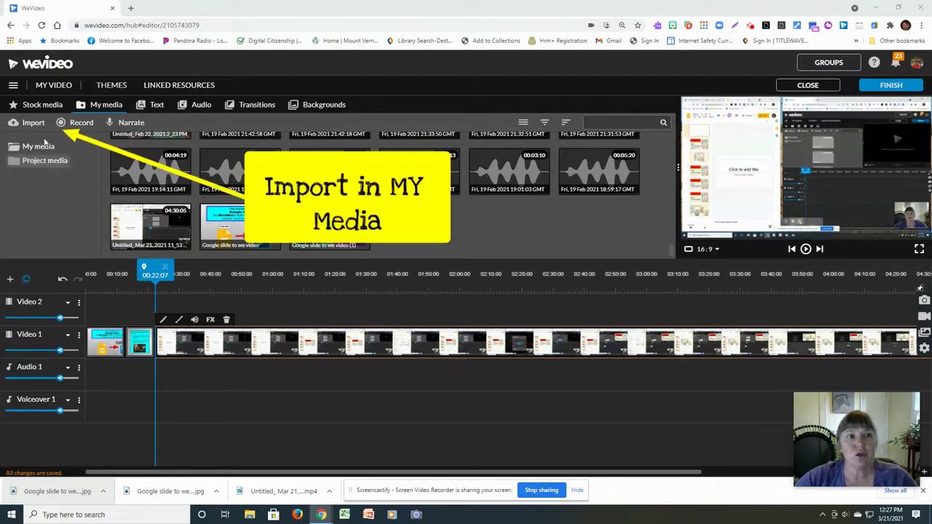
- Browse Downloads and import the 'Google slide to we video (2)' image into My media
left_click(42, 126)
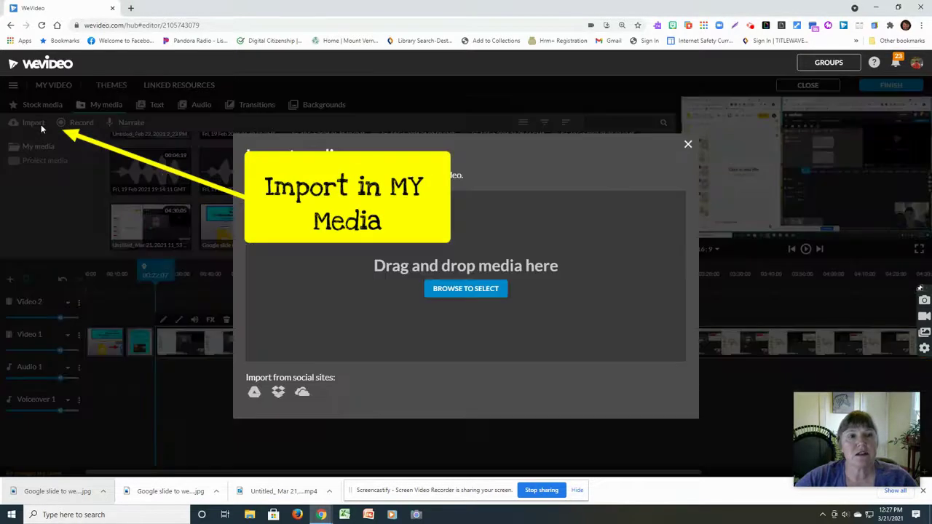
left_click(466, 290)
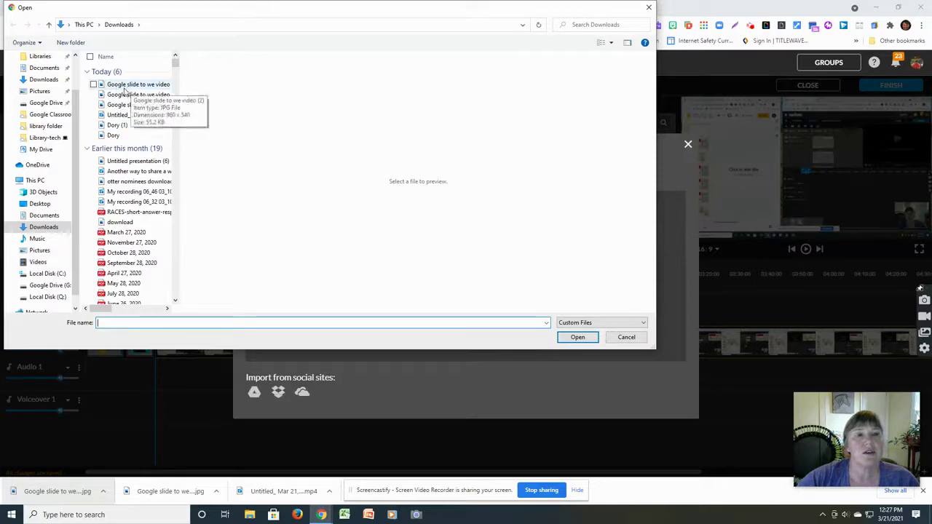
left_click(116, 84)
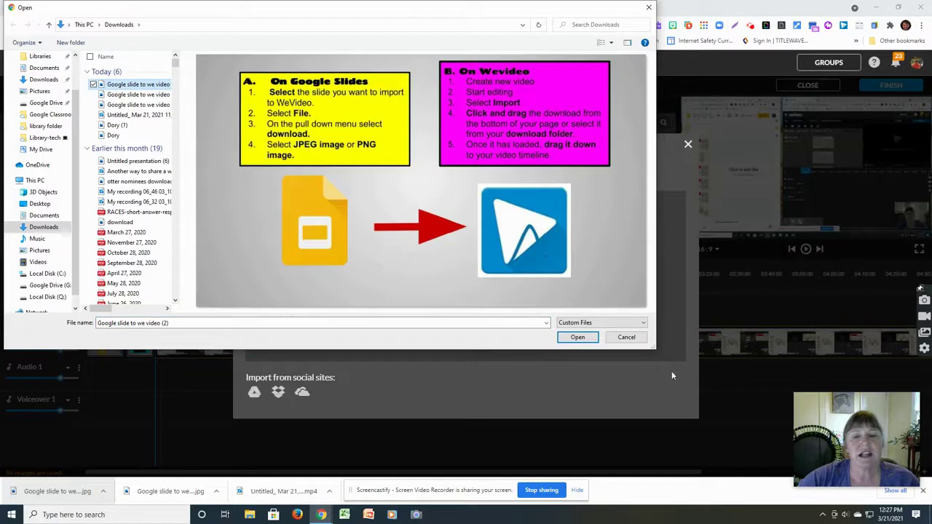
left_click(577, 337)
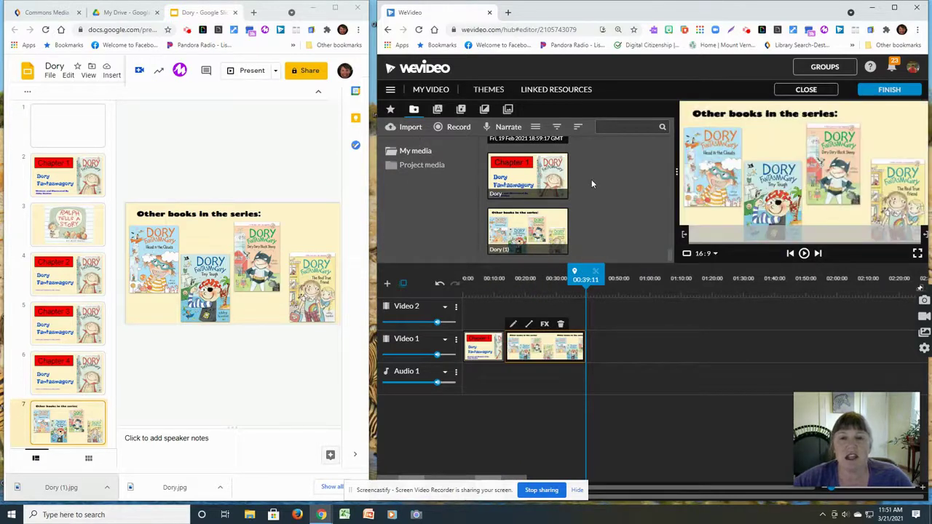
- Record a roughly 10-second narration with Narrate and save it to the project
left_click(509, 129)
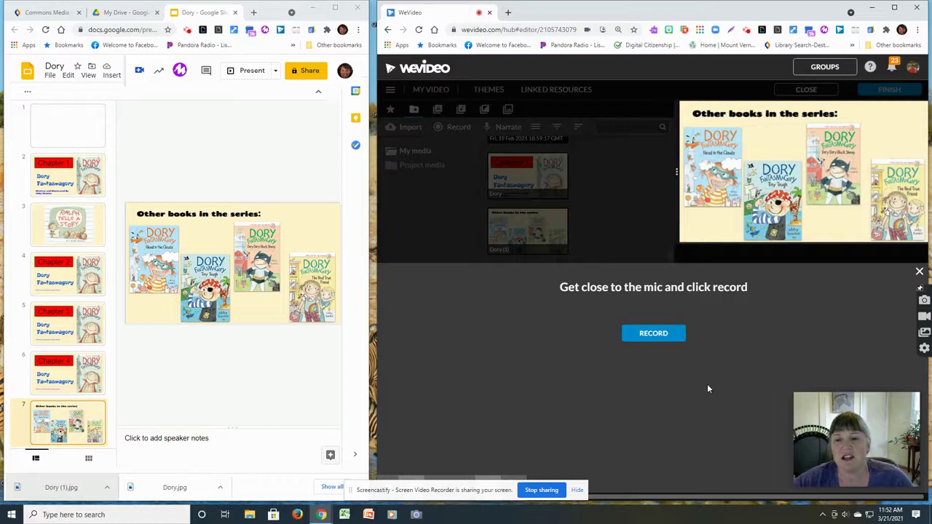
left_click(653, 339)
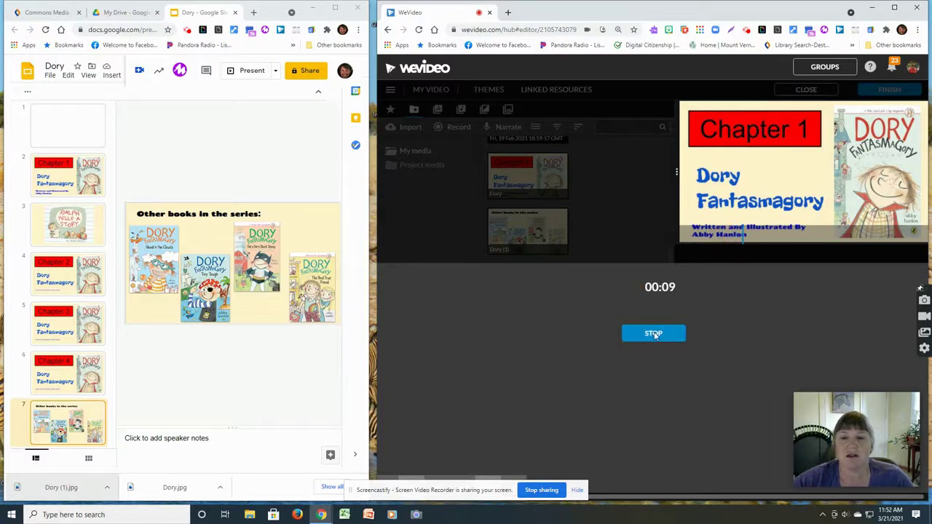
left_click(654, 334)
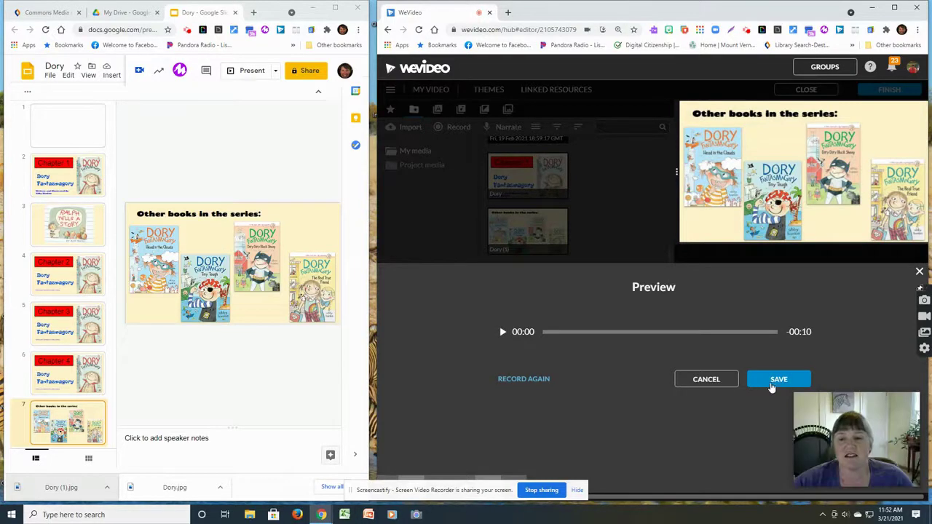
left_click(774, 385)
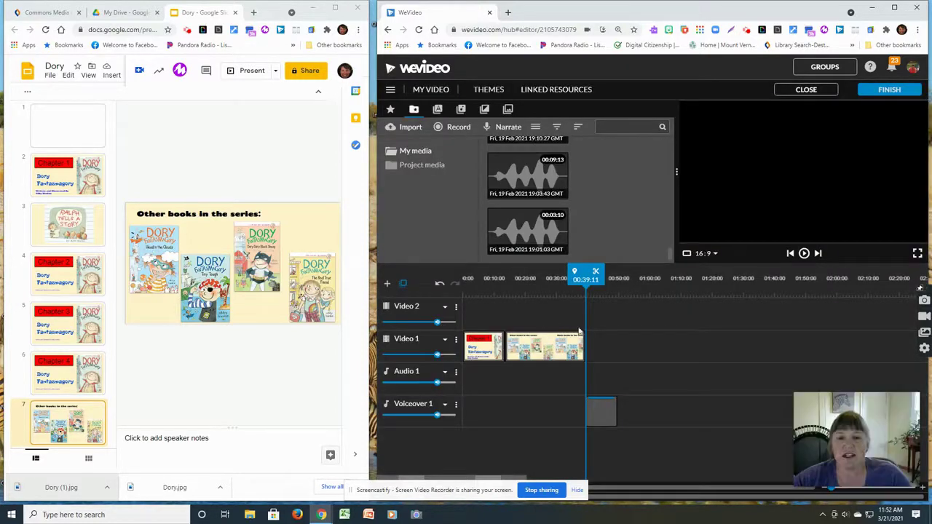
- Slide the voiceover clip left to start around 00:13, under the second slide clip
left_click(448, 277)
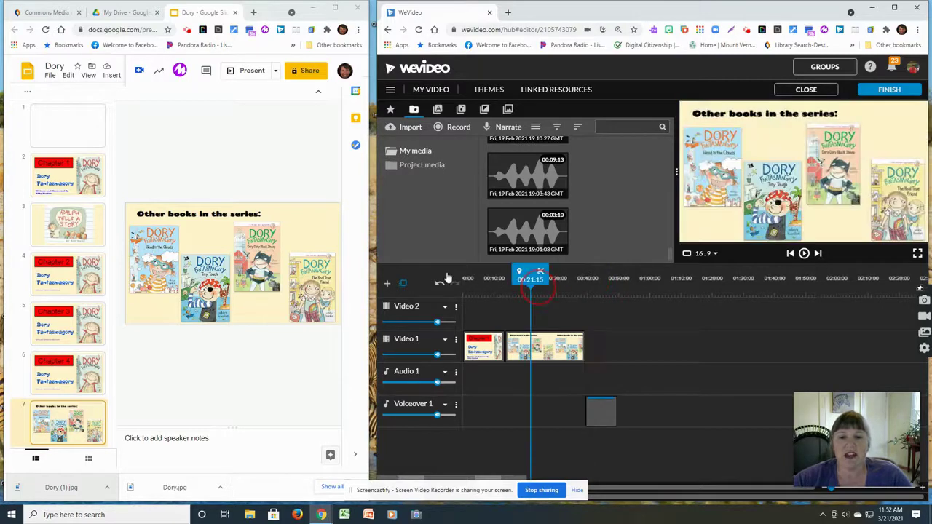
left_click_drag(600, 413, 523, 400)
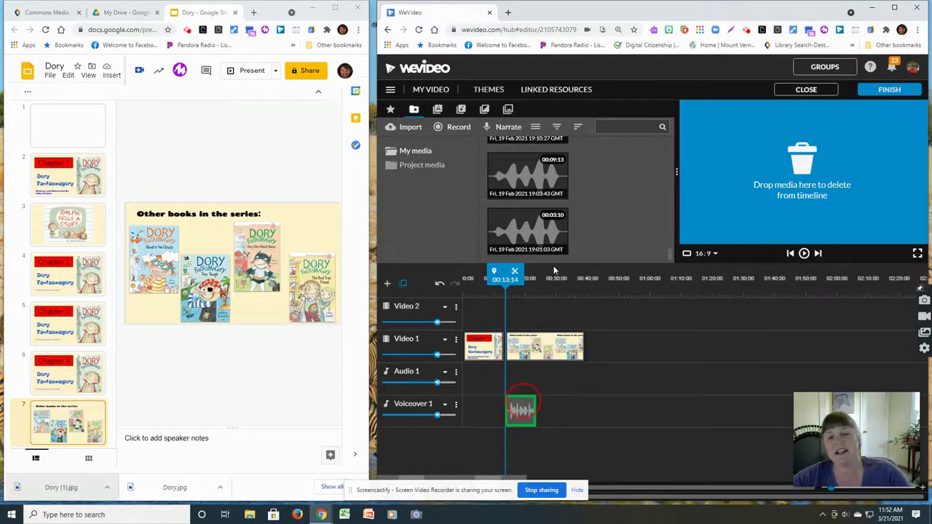
left_click_drag(555, 271, 555, 271)
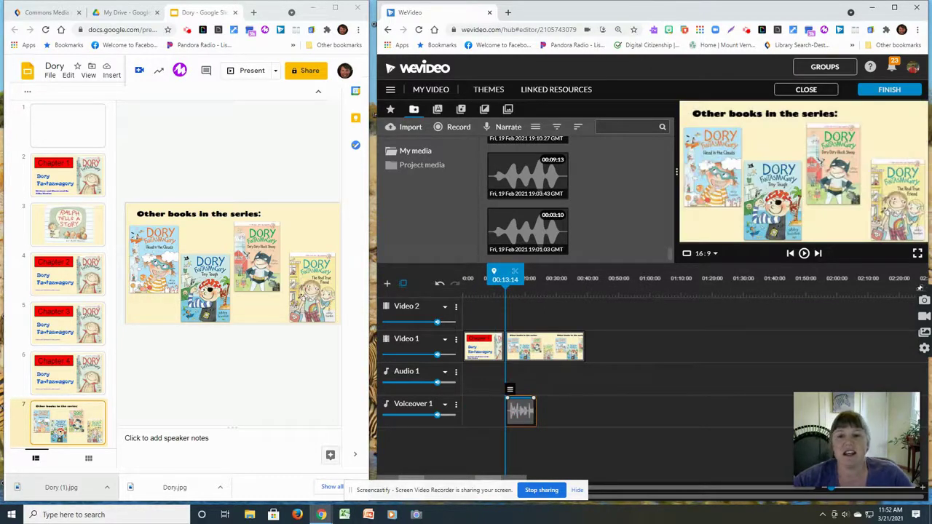